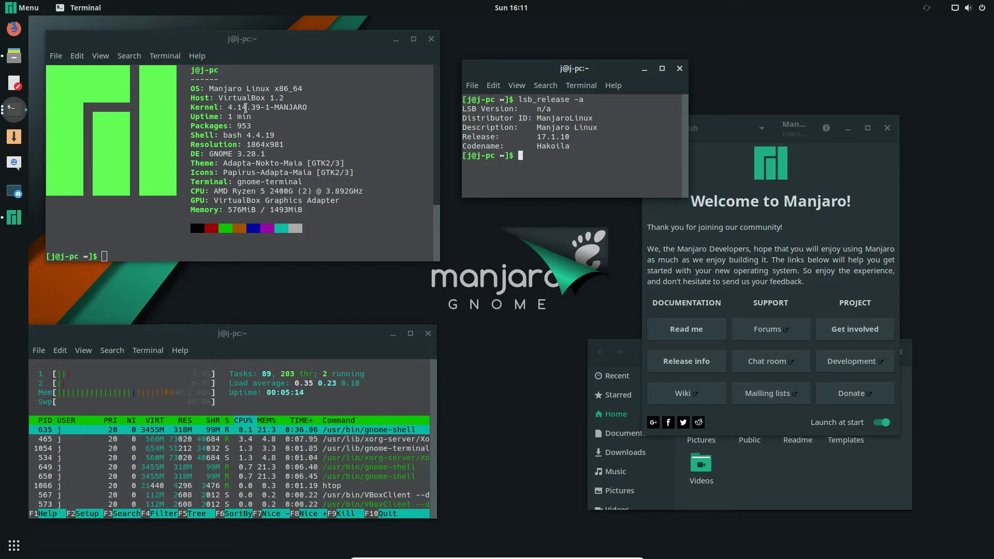
# Step: Browse the application menu and applications grid, then return to the desktop
pyautogui.click(13, 7)
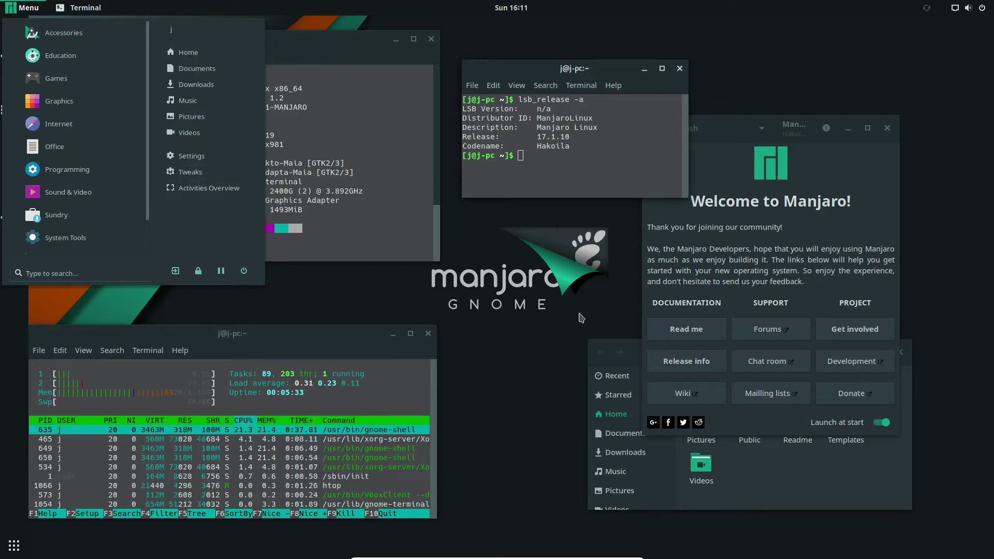
pyautogui.click(500, 293)
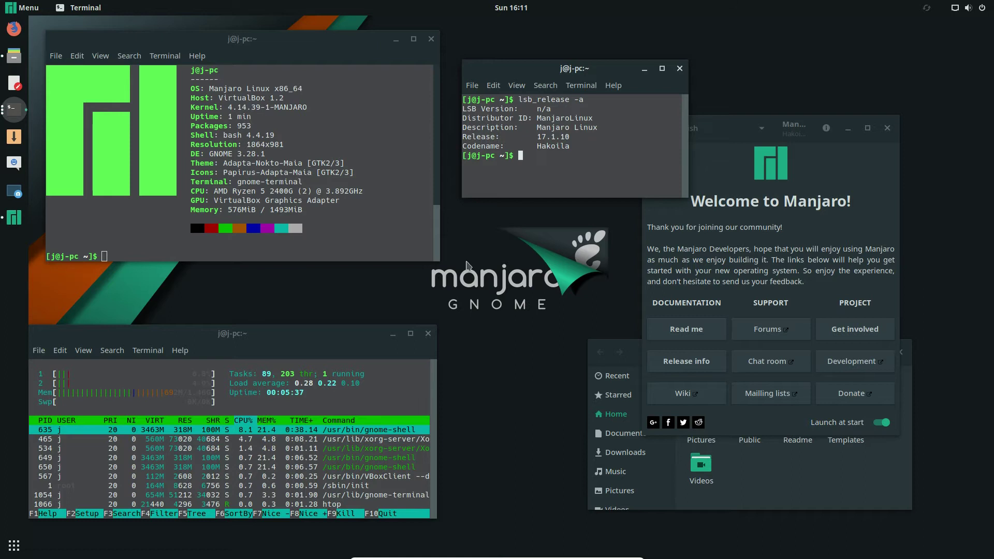
pyautogui.click(23, 8)
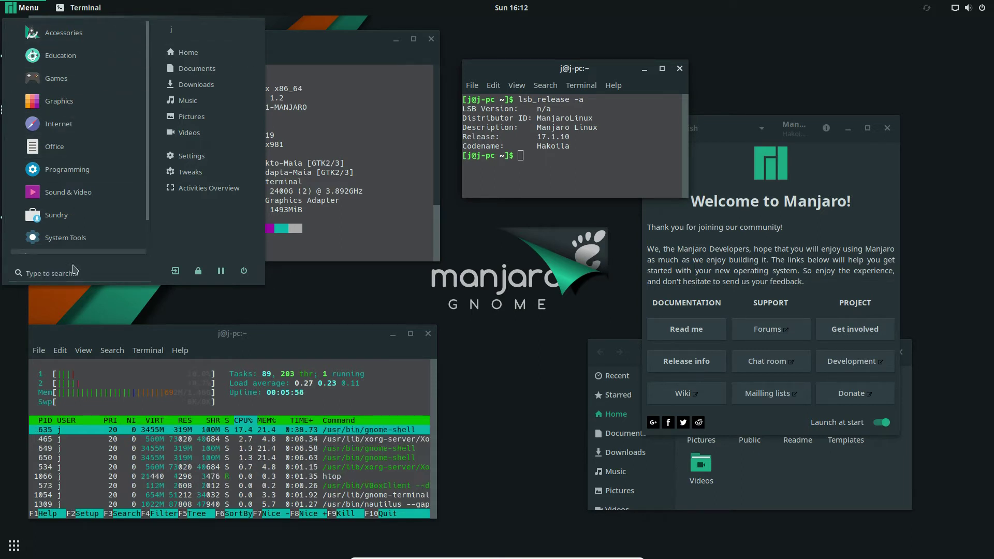
pyautogui.click(51, 274)
pyautogui.click(511, 342)
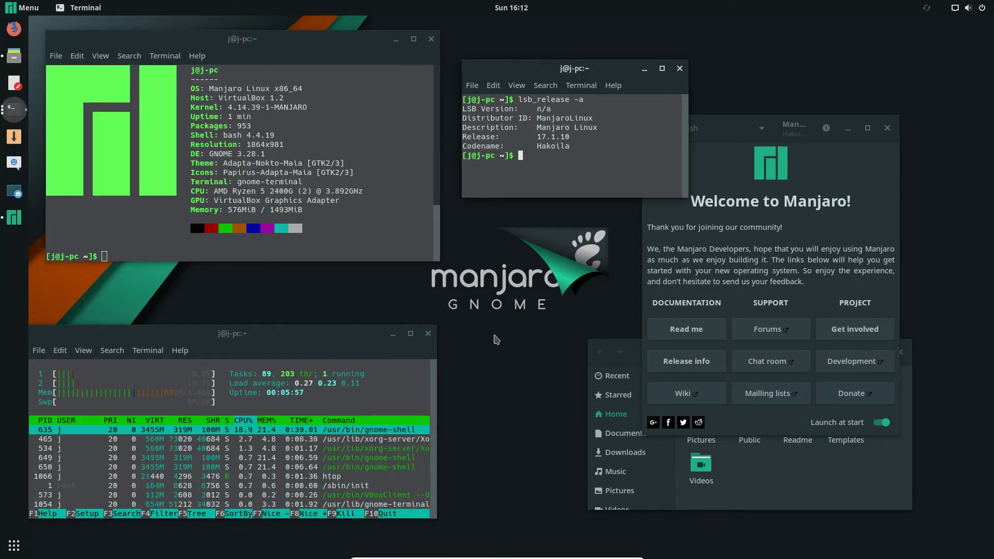
pyautogui.click(12, 548)
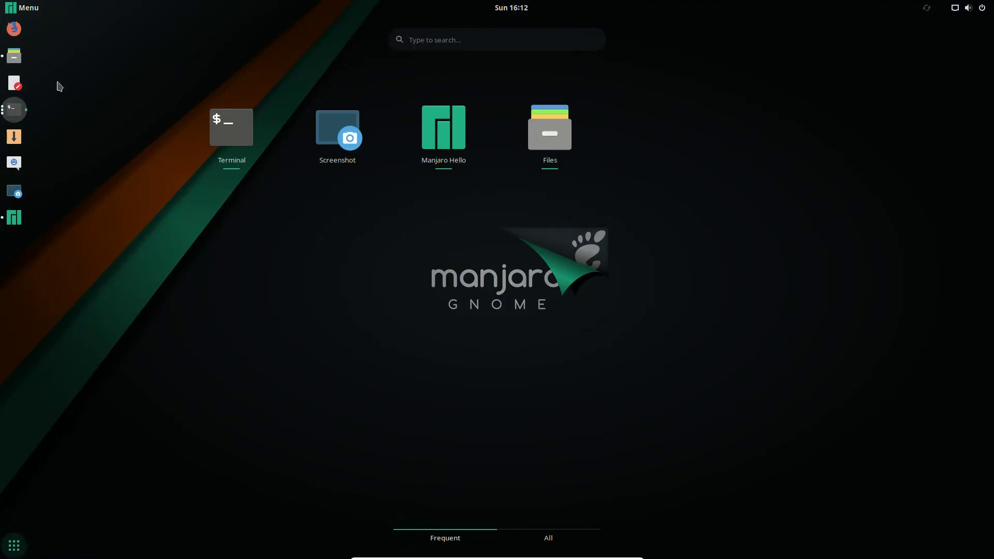
pyautogui.click(126, 136)
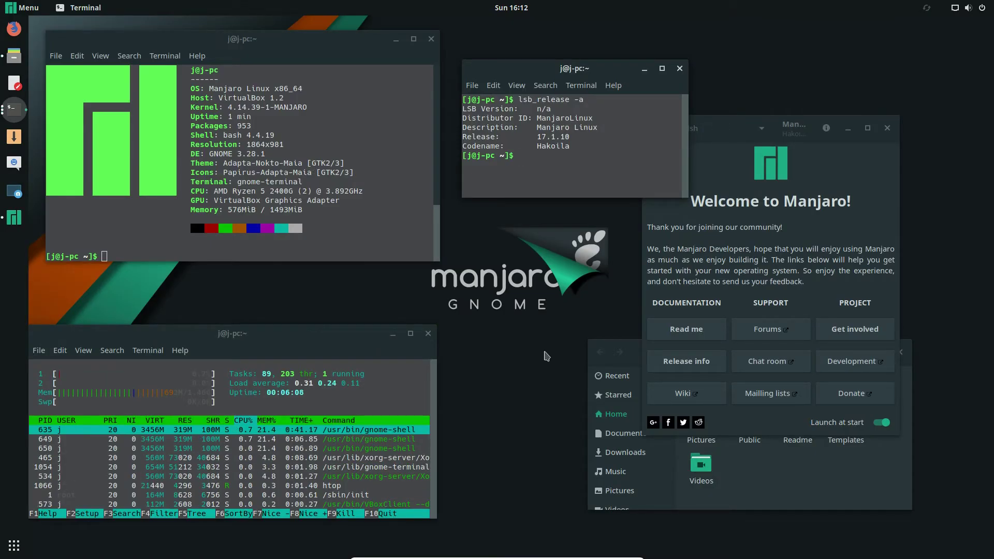
# Step: Raise the Files window, move it to screen centre and enlarge it
pyautogui.click(905, 362)
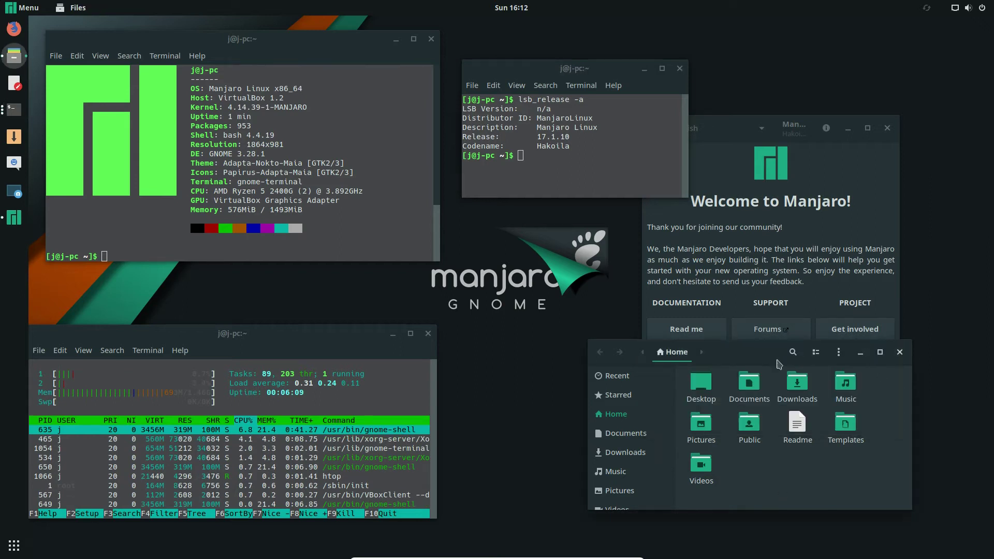
pyautogui.moveTo(780, 362); pyautogui.dragTo(477, 156)
pyautogui.moveTo(600, 299); pyautogui.dragTo(793, 472)
# Step: View the Files About dialog showing version 3.28.1, then close it
pyautogui.click(73, 7)
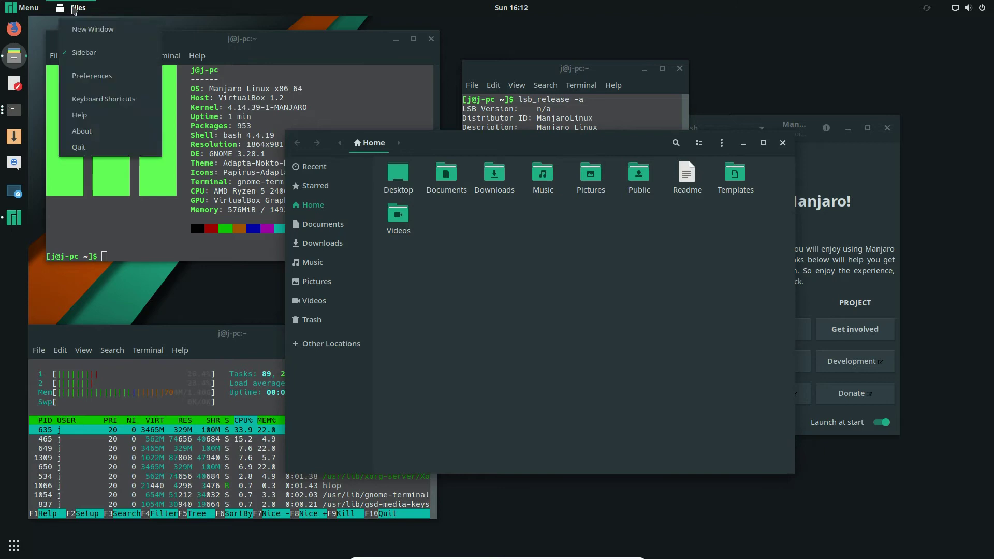
pyautogui.click(90, 133)
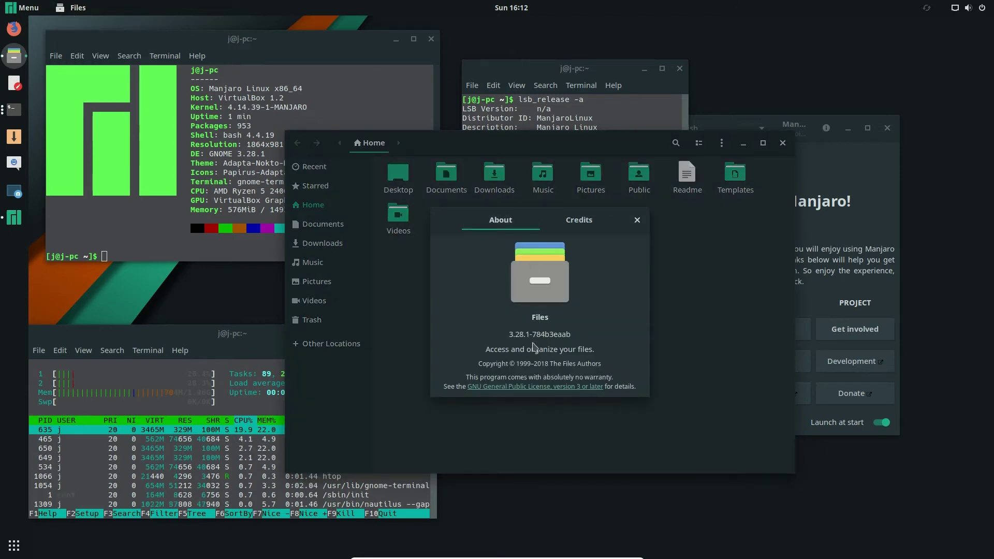
pyautogui.moveTo(532, 317); pyautogui.dragTo(551, 315)
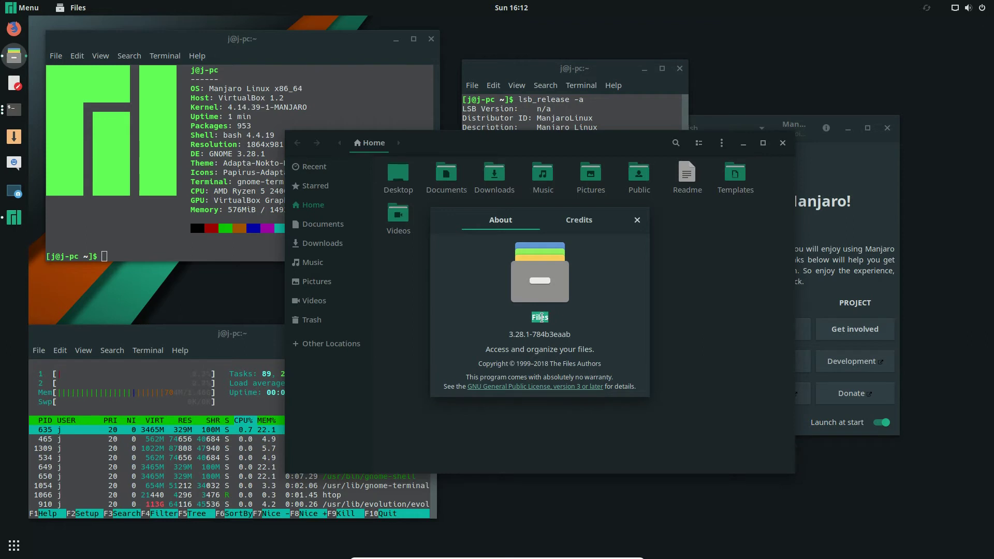
pyautogui.click(535, 321)
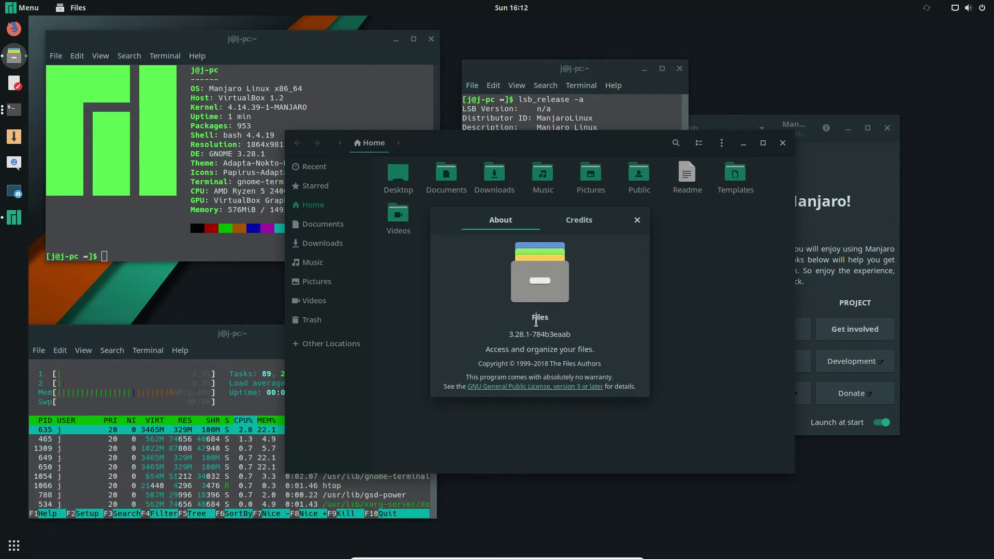
pyautogui.click(636, 221)
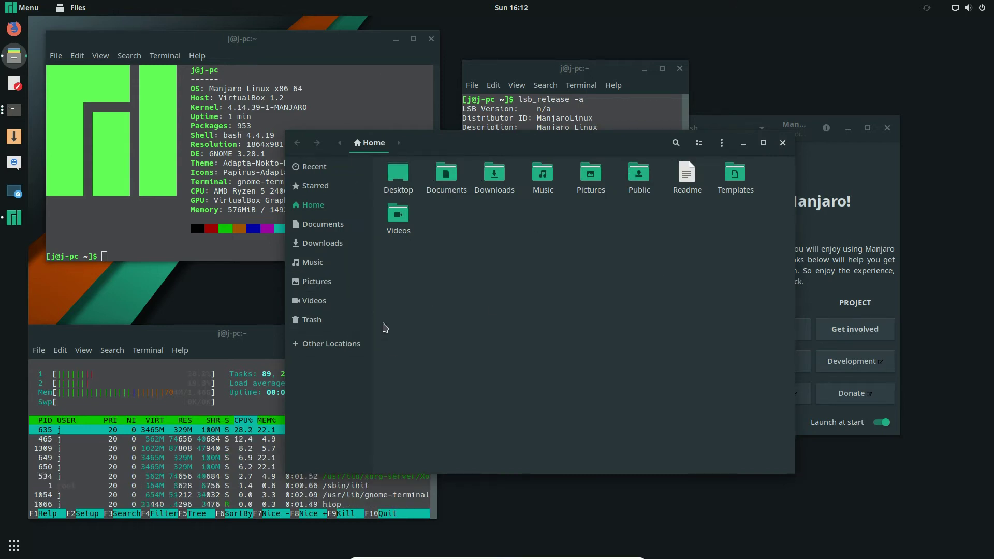
pyautogui.moveTo(455, 142); pyautogui.dragTo(485, 159)
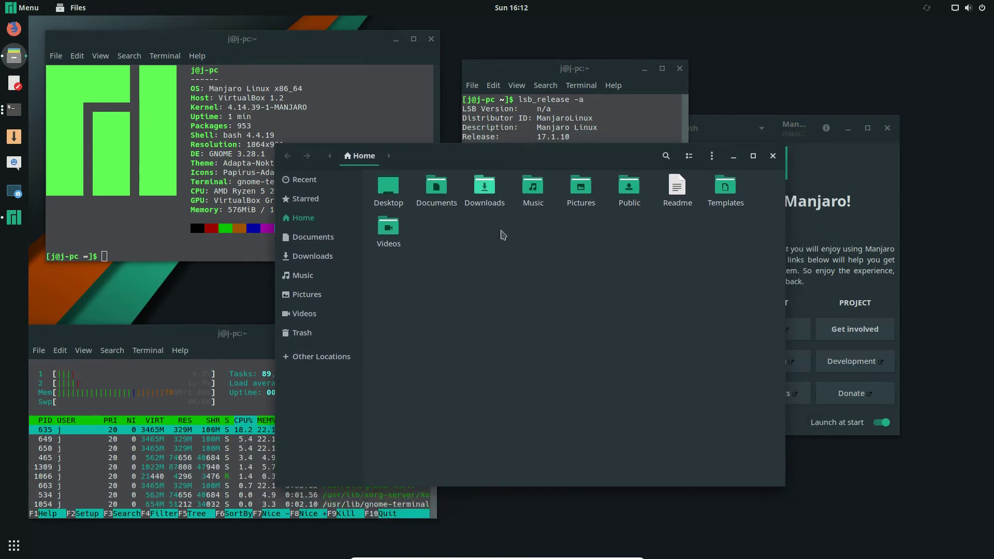
# Step: Maximize the lsb_release terminal and run uname -a to print kernel details
pyautogui.click(533, 162)
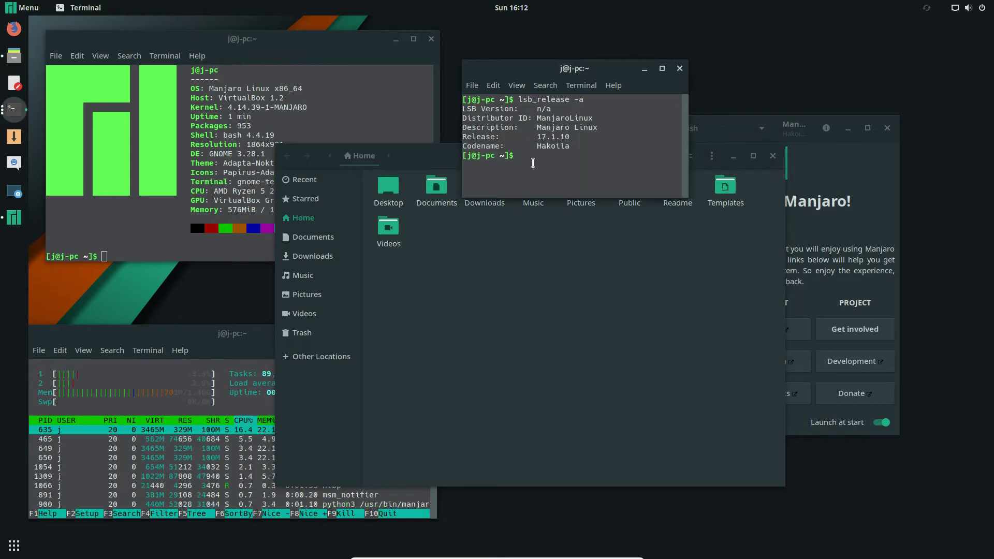
pyautogui.click(662, 69)
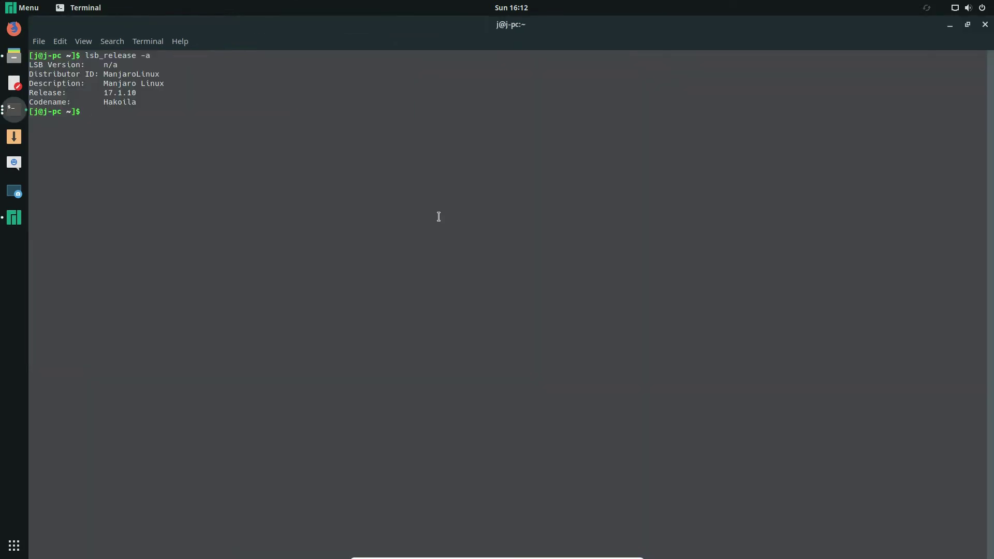
pyautogui.write('uname -a')
pyautogui.press('BackSpace')
pyautogui.press('BackSpace')
pyautogui.press('BackSpace')
pyautogui.write('-a')
pyautogui.press('Return')
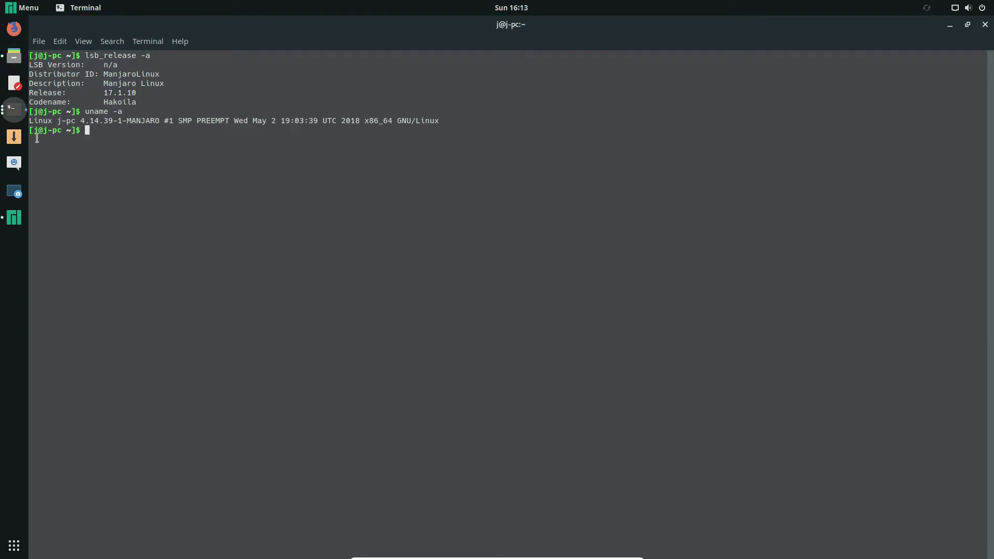
# Step: Highlight kernel version 4.14 in the output, then restore the terminal to a smaller window
pyautogui.moveTo(80, 121); pyautogui.dragTo(98, 121)
pyautogui.click(97, 138)
pyautogui.moveTo(455, 25); pyautogui.dragTo(417, 166)
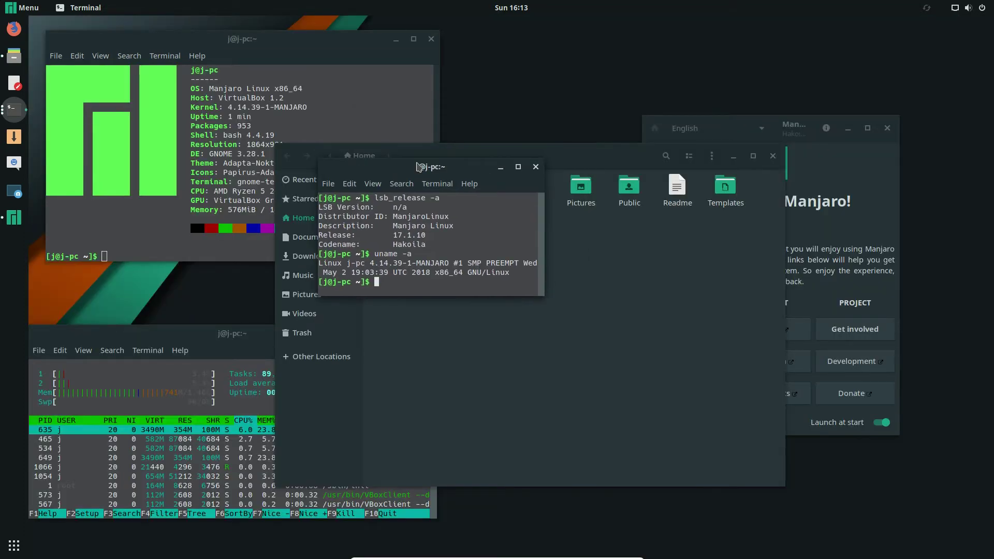
# Step: Close the terminal, move Files up-right and move htop up over Files
pyautogui.click(535, 167)
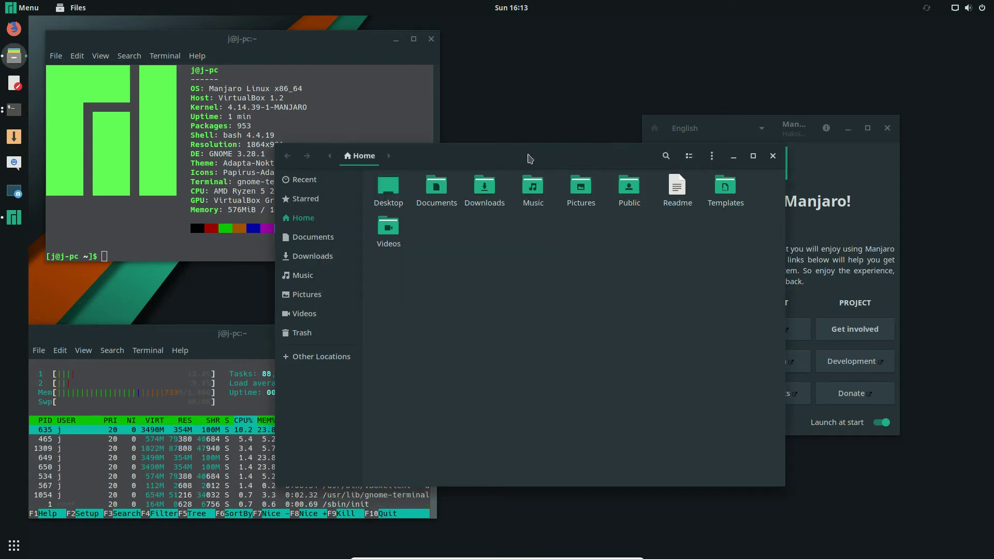
pyautogui.moveTo(529, 159); pyautogui.dragTo(624, 109)
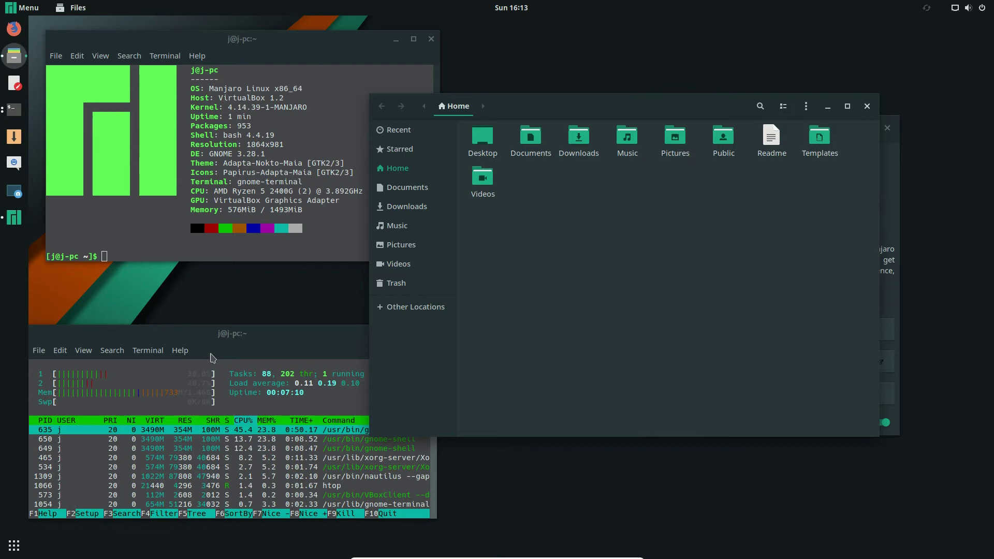
pyautogui.moveTo(219, 333); pyautogui.dragTo(259, 307)
# Step: Search the applications overview for 'soft', then dismiss the overview
pyautogui.click(19, 544)
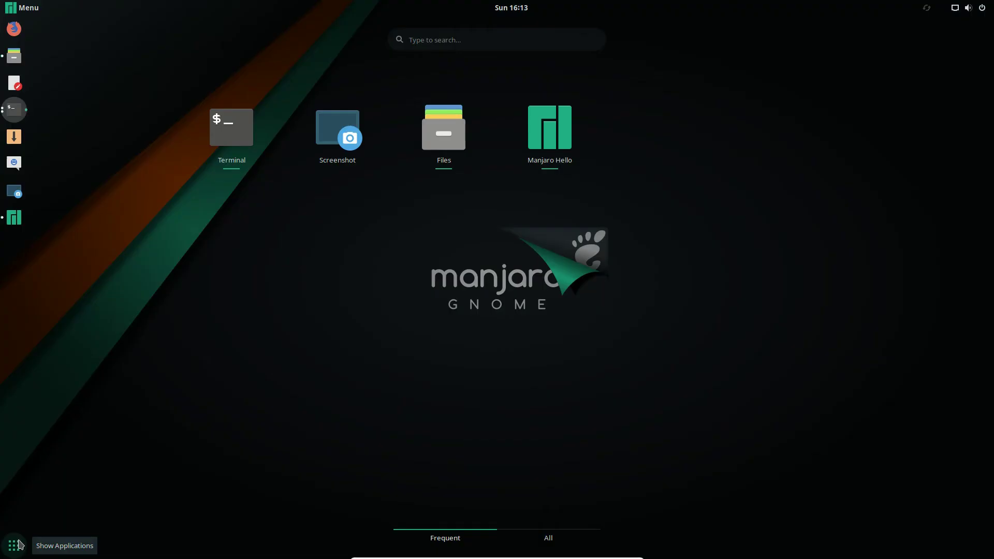
pyautogui.write('software')
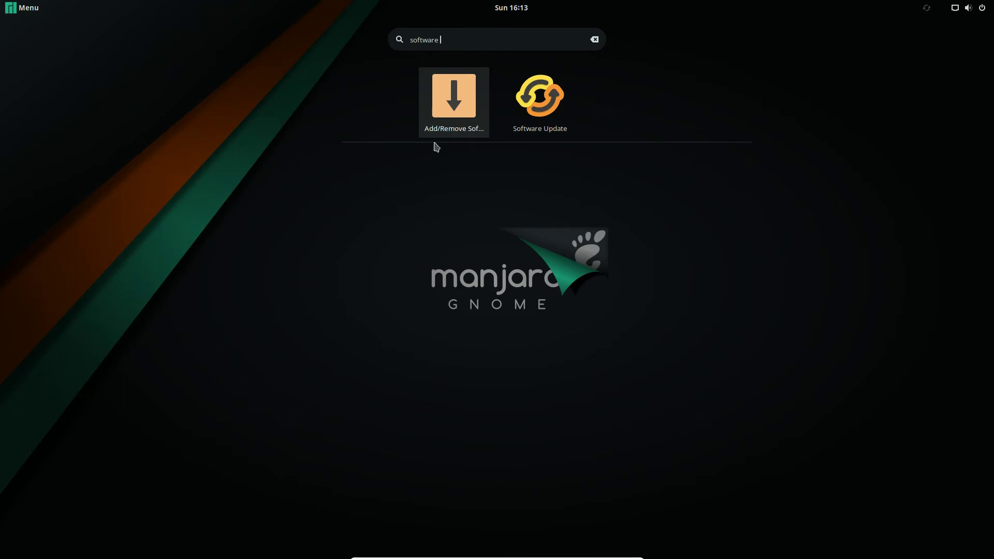
pyautogui.press('Escape')
pyautogui.press('Escape')
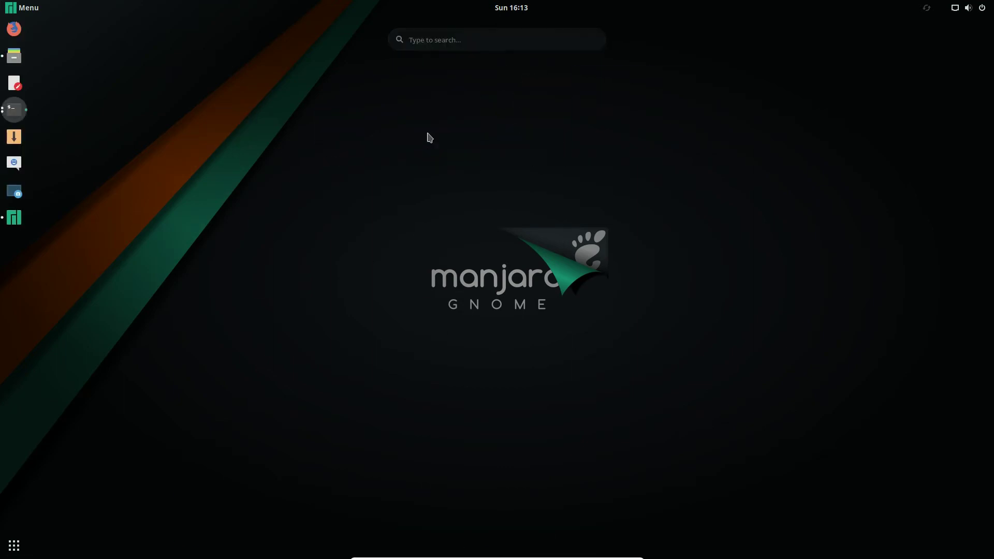
pyautogui.press('Escape')
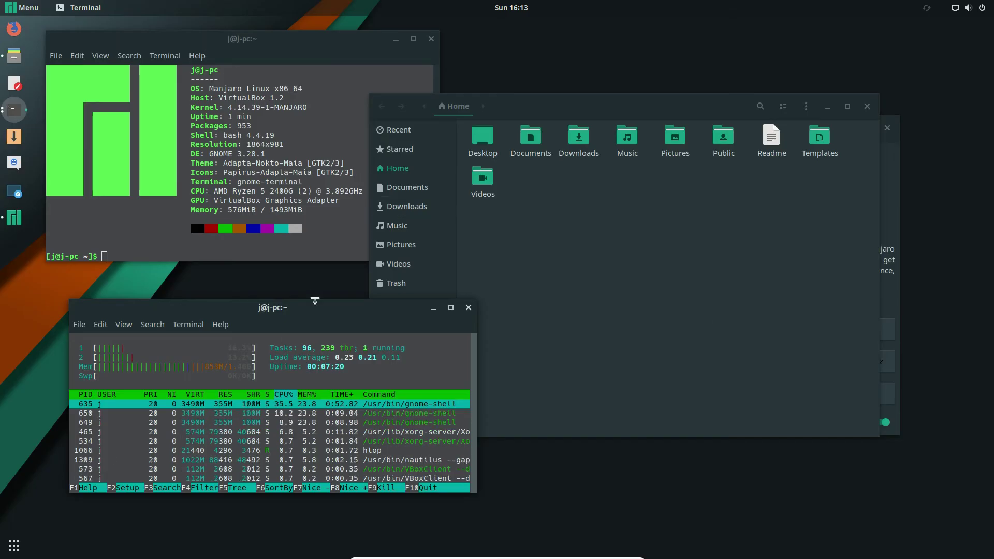
# Step: Enlarge the htop window to show more processes and reposition it near the centre
pyautogui.moveTo(320, 308); pyautogui.dragTo(281, 219)
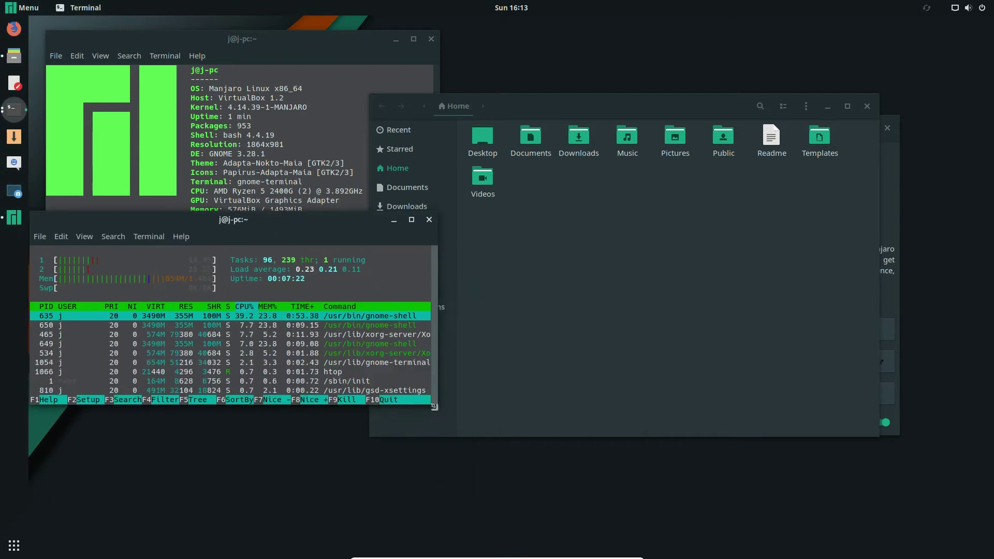
pyautogui.moveTo(434, 407); pyautogui.dragTo(642, 534)
pyautogui.moveTo(336, 220); pyautogui.dragTo(424, 183)
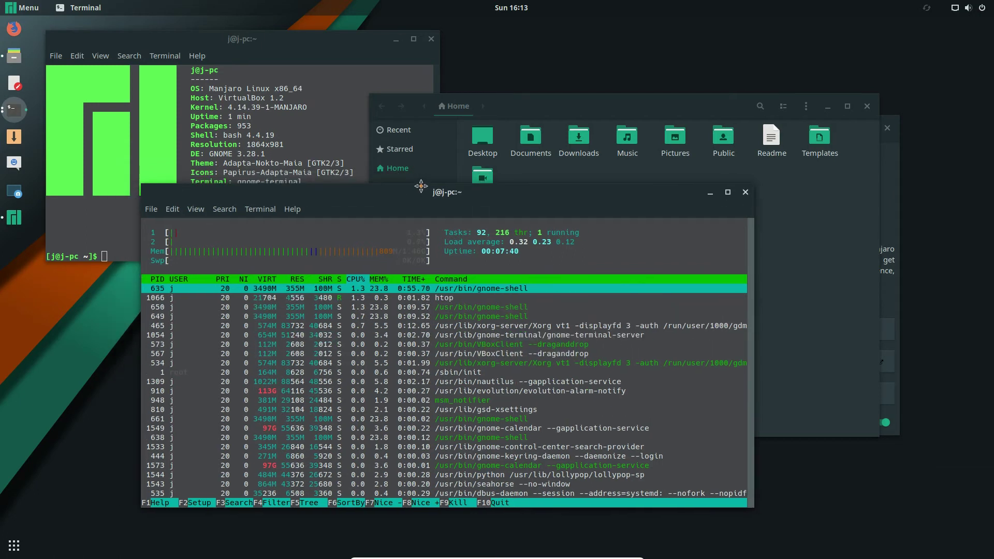
pyautogui.moveTo(395, 177); pyautogui.dragTo(422, 186)
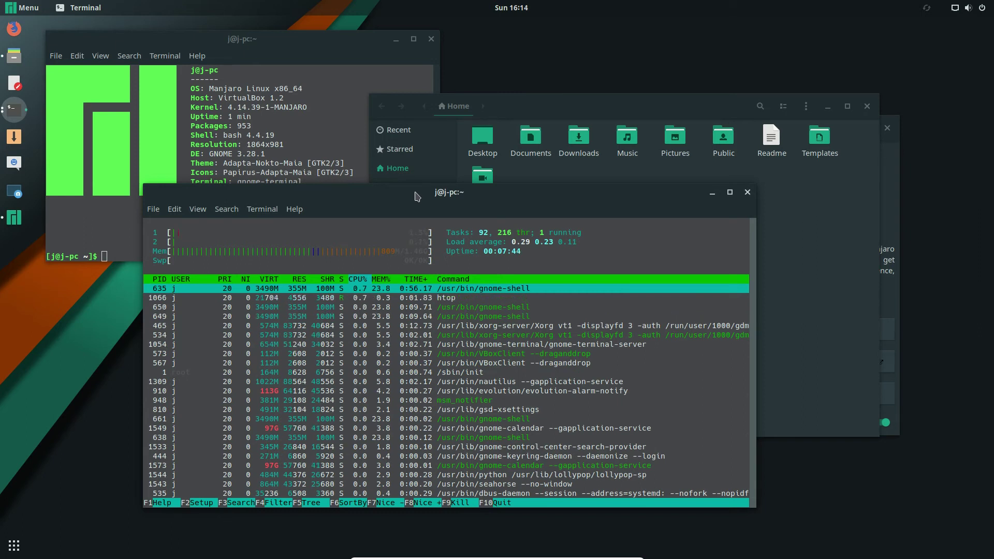
pyautogui.moveTo(415, 196); pyautogui.dragTo(421, 191)
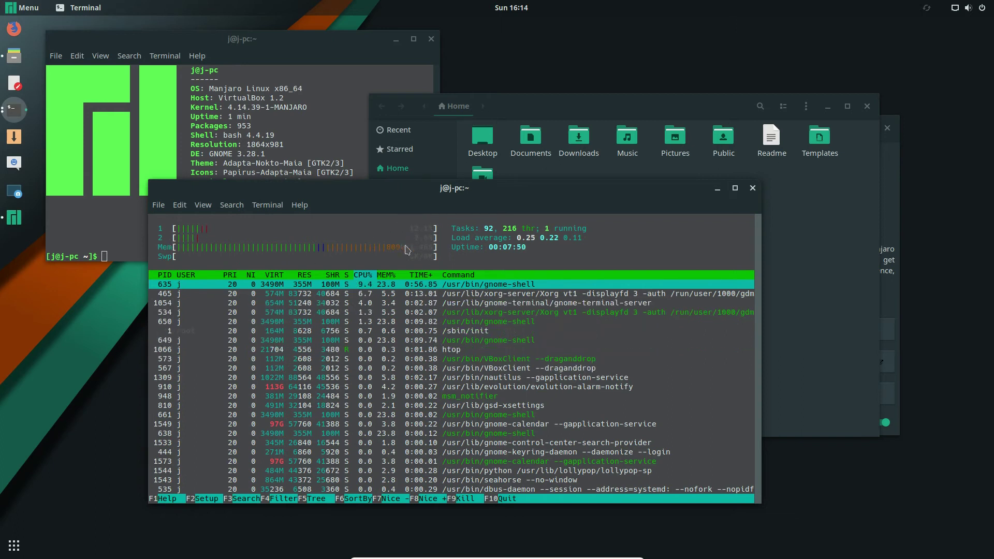
pyautogui.moveTo(468, 193); pyautogui.dragTo(421, 186)
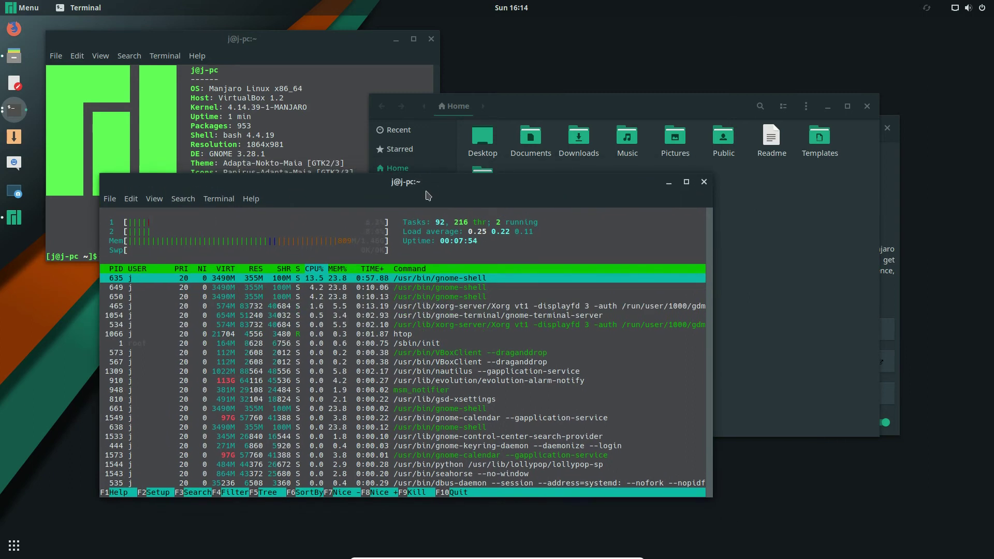
pyautogui.moveTo(428, 195); pyautogui.dragTo(406, 203)
# Step: Minimize htop and open a new terminal window from the dock, placed lower on screen
pyautogui.click(646, 190)
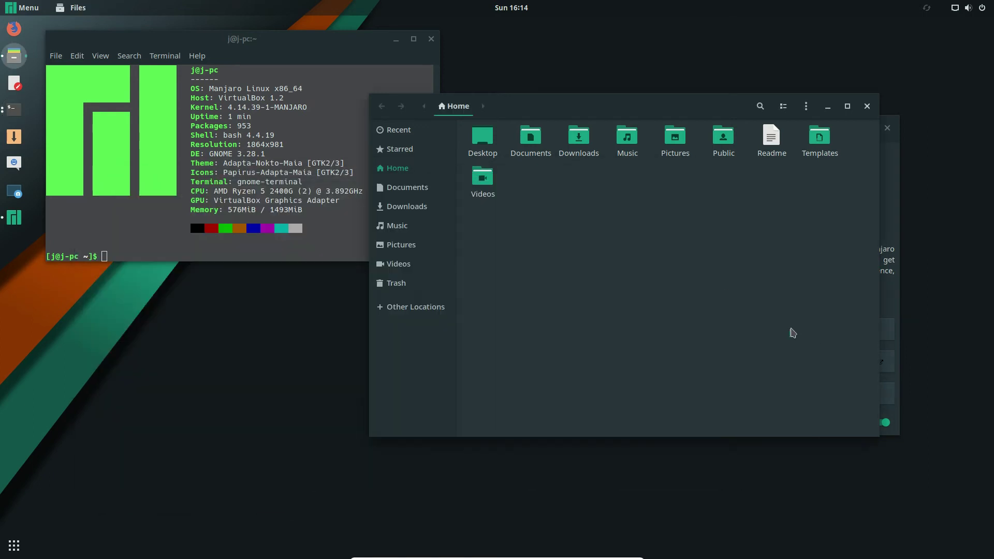
pyautogui.click(13, 552)
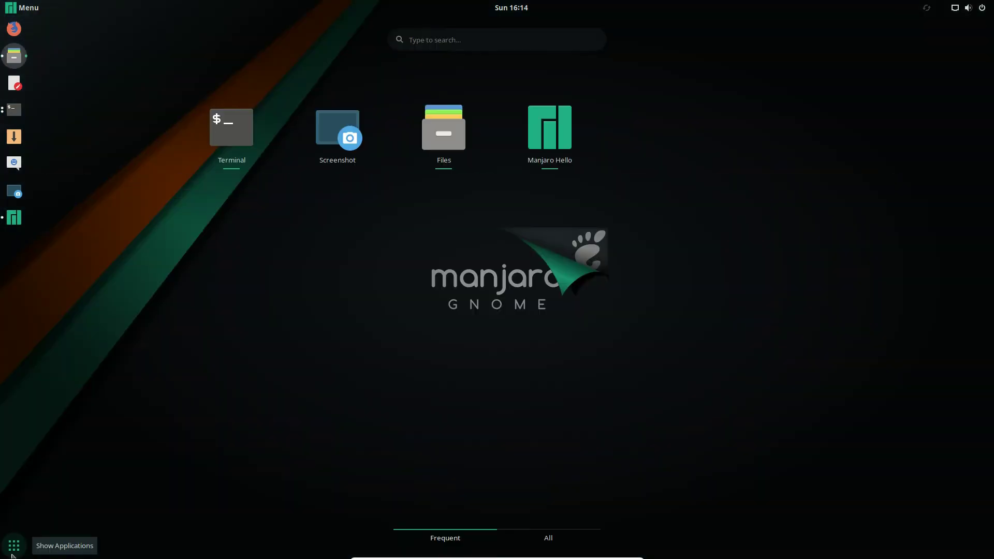
pyautogui.click(13, 552)
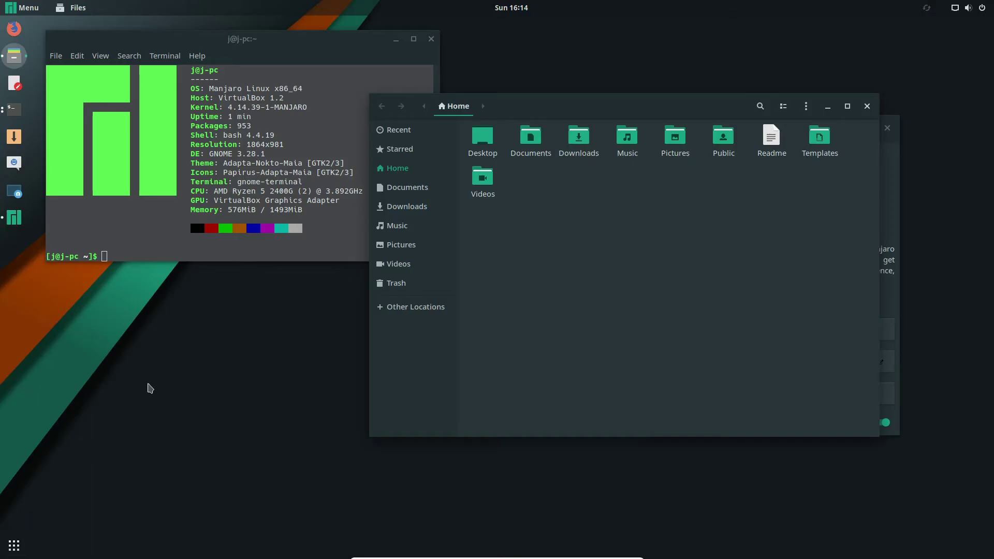
pyautogui.rightClick(14, 109)
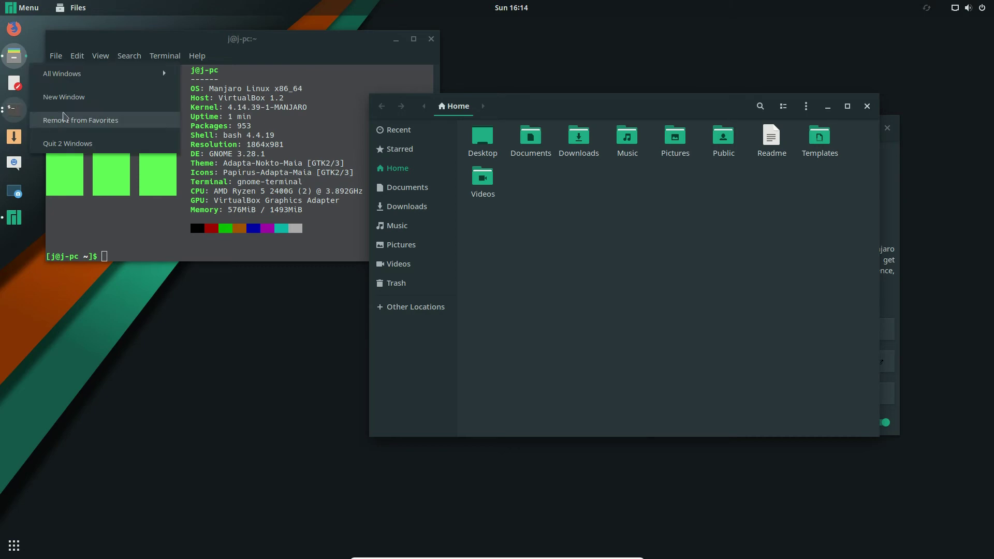
pyautogui.click(70, 102)
pyautogui.moveTo(199, 40); pyautogui.dragTo(251, 312)
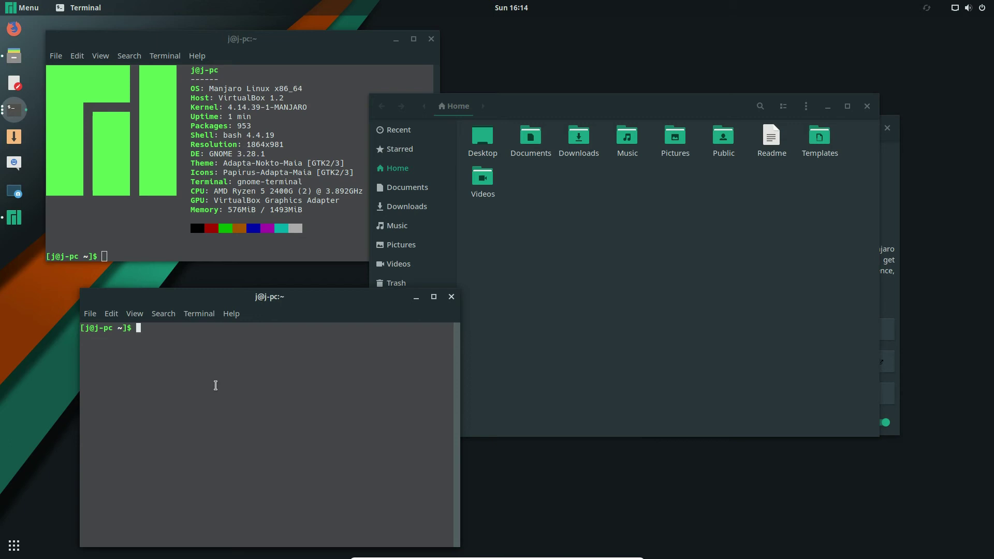
# Step: Reinstall htop with 'sudo pacman -S htop', entering the sudo password and confirming with y
pyautogui.write('lsb_release -a')
pyautogui.press('Up')
pyautogui.press('BackSpace')
pyautogui.press('BackSpace')
pyautogui.press('BackSpace')
pyautogui.press('BackSpace')
pyautogui.press('BackSpace')
pyautogui.press('Home')
pyautogui.press('Right')
pyautogui.press('Right')
pyautogui.press('Right')
pyautogui.press('Right')
pyautogui.press('Right')
pyautogui.press('Right')
pyautogui.press('Right')
pyautogui.press('Right')
pyautogui.press('Right')
pyautogui.press('Right')
pyautogui.press('Right')
pyautogui.press('Right')
pyautogui.press('Right')
pyautogui.press('Right')
pyautogui.write('htop')
pyautogui.press('Return')
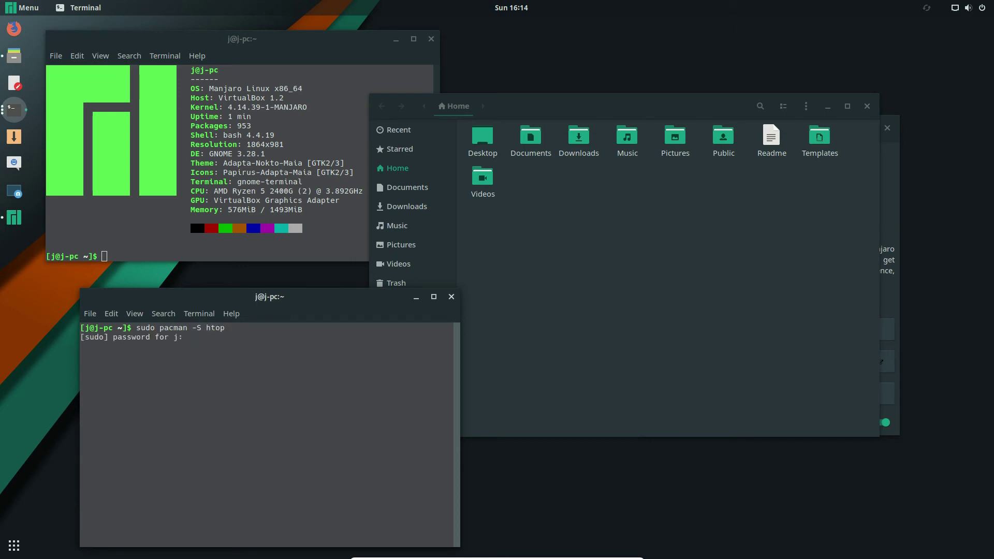
pyautogui.press('Return')
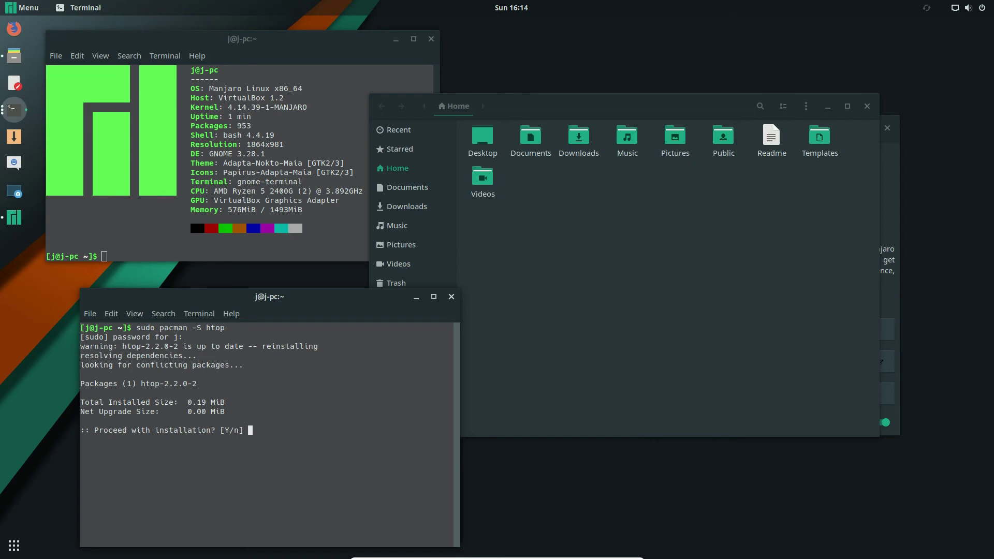
pyautogui.write('y')
pyautogui.press('Return')
# Step: Run 'sudo pacman -Syu' for a full system upgrade
pyautogui.press('Up')
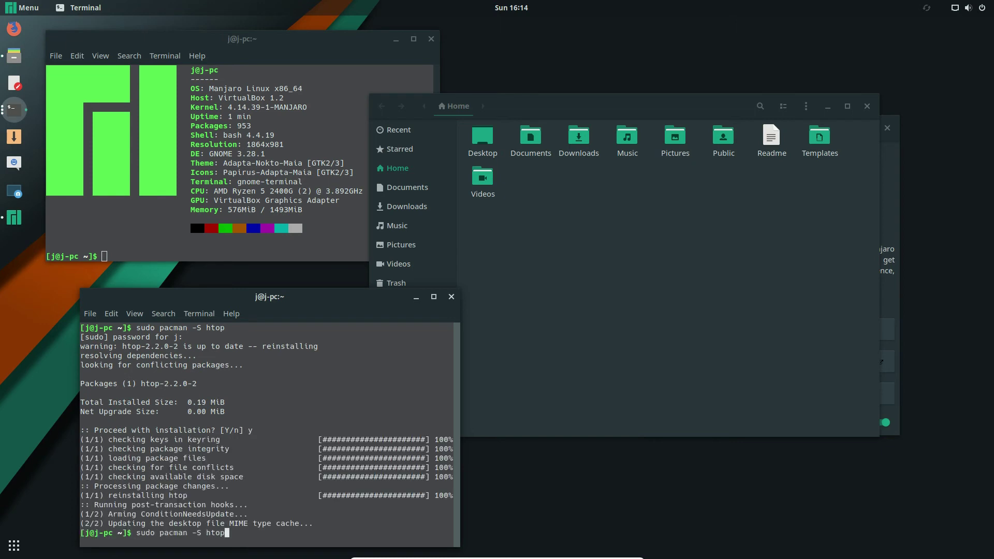
pyautogui.press('BackSpace')
pyautogui.press('BackSpace')
pyautogui.press('BackSpace')
pyautogui.press('BackSpace')
pyautogui.press('BackSpace')
pyautogui.write('yu')
pyautogui.press('Return')
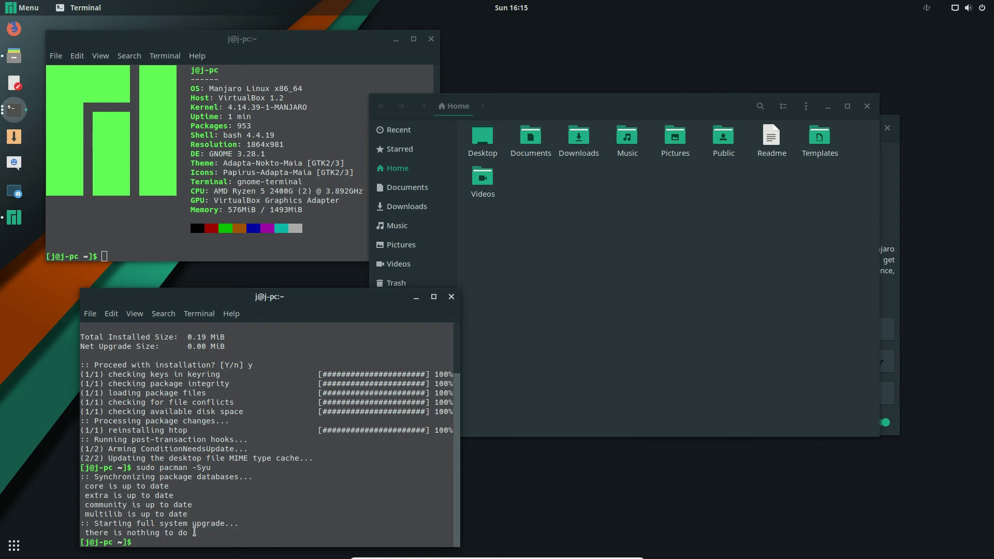
# Step: Close the pacman terminal and Welcome to Manjaro window, moving Files to the upper right
pyautogui.click(452, 297)
pyautogui.moveTo(704, 102); pyautogui.dragTo(761, 112)
pyautogui.click(886, 128)
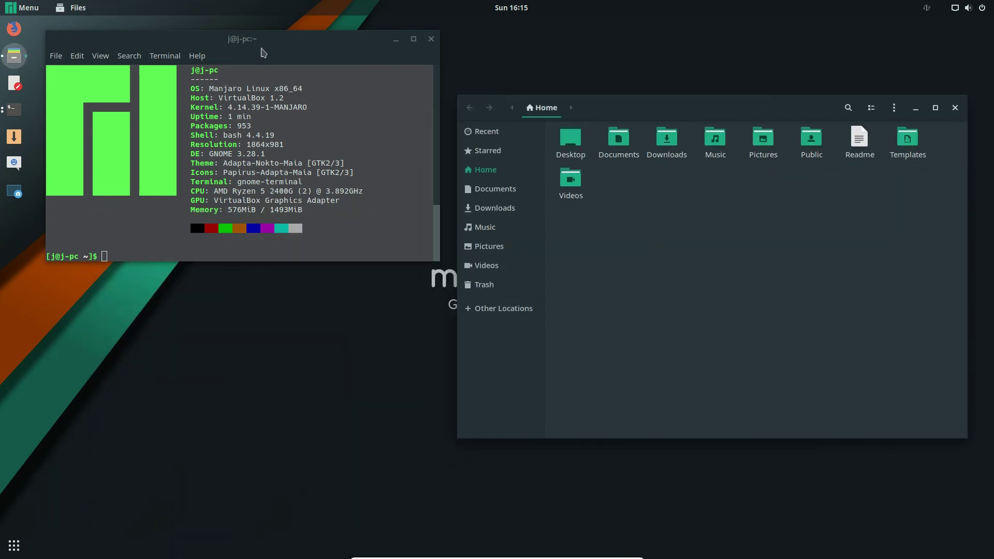
pyautogui.moveTo(258, 46); pyautogui.dragTo(258, 129)
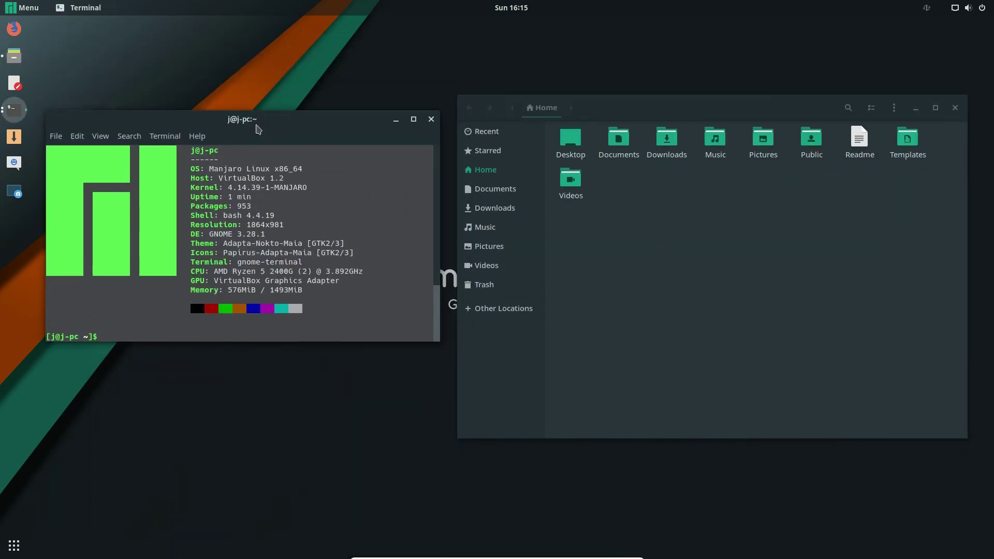